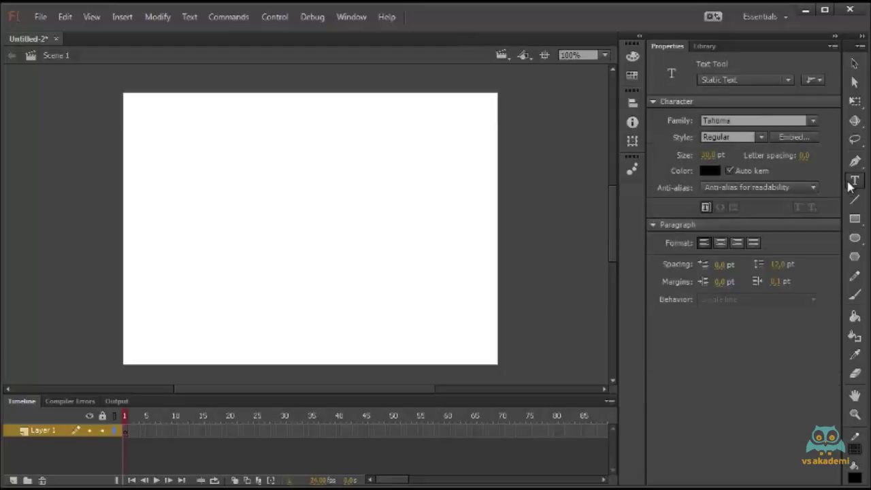
Step: Create a static text block on the stage, paste the Lorem Ipsum paragraph into it, and widen it to nearly the stage's right edge
{"action": "left_click_drag", "start_coordinate": [155, 113], "coordinate": [397, 298]}
{"action": "key", "text": "ctrl+v"}
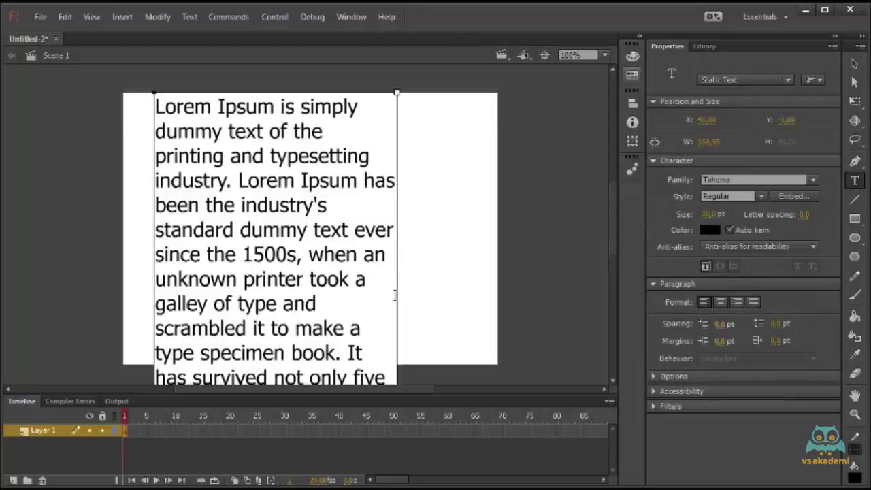
{"action": "left_click_drag", "start_coordinate": [395, 95], "coordinate": [484, 143]}
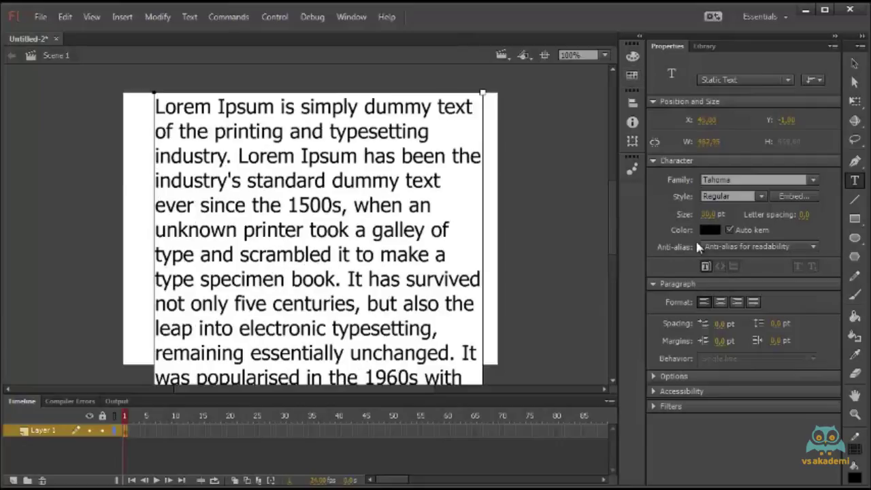
Step: Set the size of all the pasted text to 25 pt
{"action": "key", "text": "ctrl+a"}
{"action": "left_click", "coordinate": [709, 214]}
{"action": "type", "text": "25"}
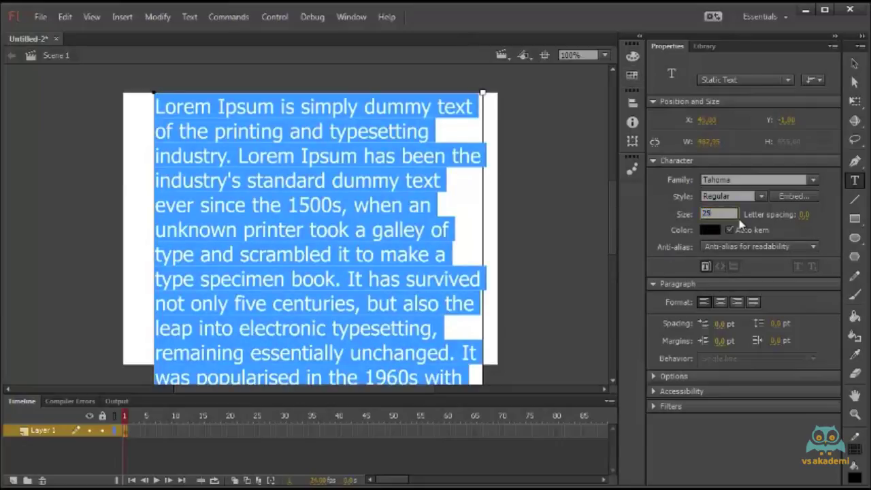
{"action": "key", "text": "Return"}
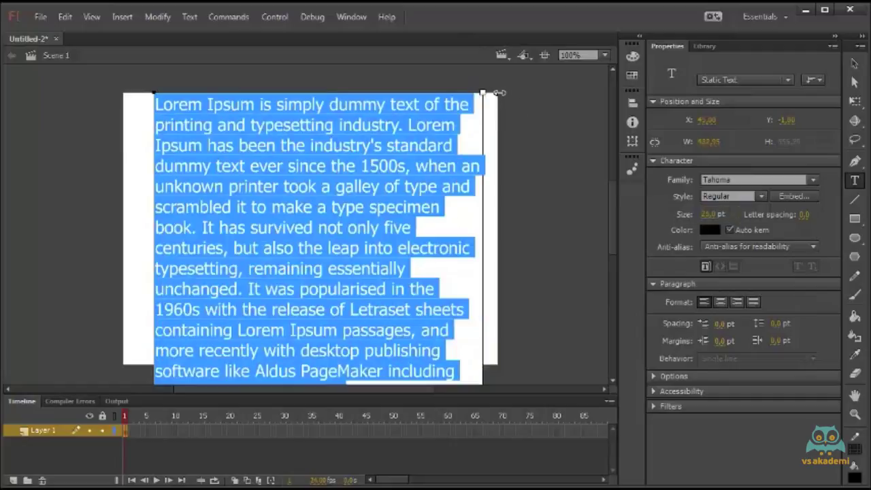
Step: Widen the text block to about 532 px and move it to about X 14, Y -6 on the stage
{"action": "left_click_drag", "start_coordinate": [484, 93], "coordinate": [517, 92]}
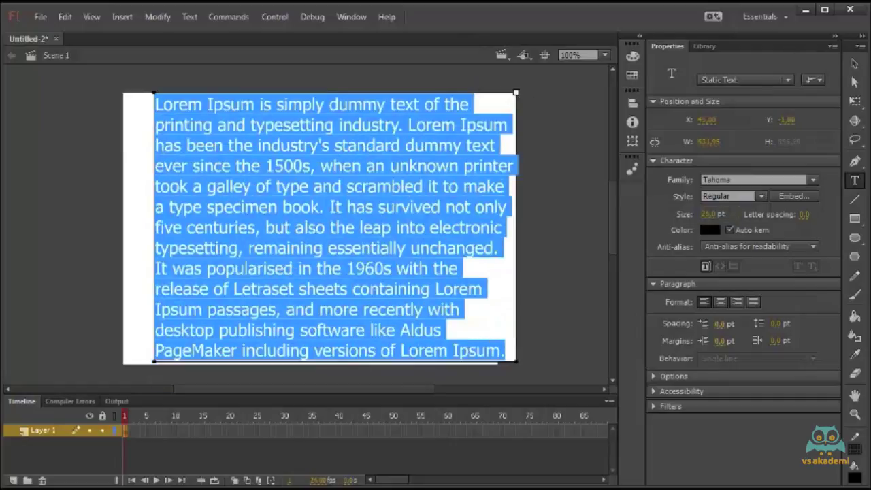
{"action": "left_click", "coordinate": [854, 63]}
{"action": "mouse_move", "coordinate": [396, 225]}
{"action": "left_mouse_down"}
{"action": "mouse_move", "coordinate": [367, 225]}
{"action": "mouse_move", "coordinate": [379, 220]}
{"action": "left_mouse_up"}
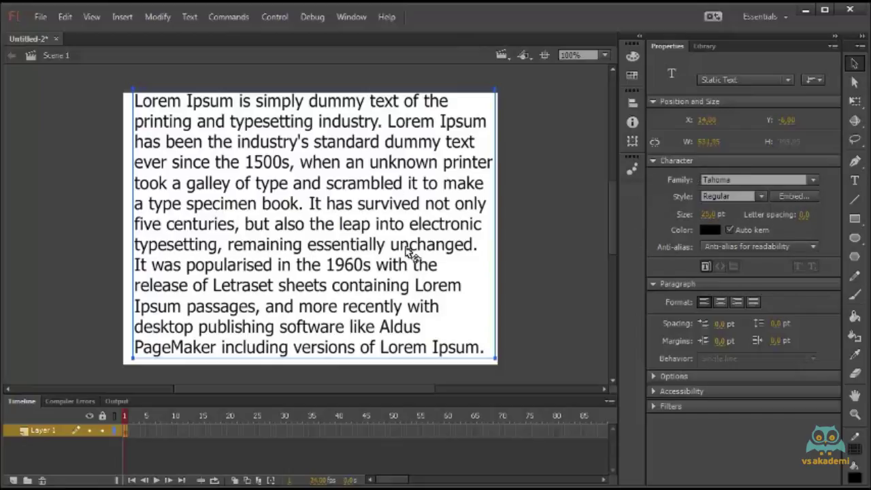
Step: Switch the text's font family to TFF Book and step through the following fonts to TFF Classic Type
{"action": "left_click", "coordinate": [813, 181]}
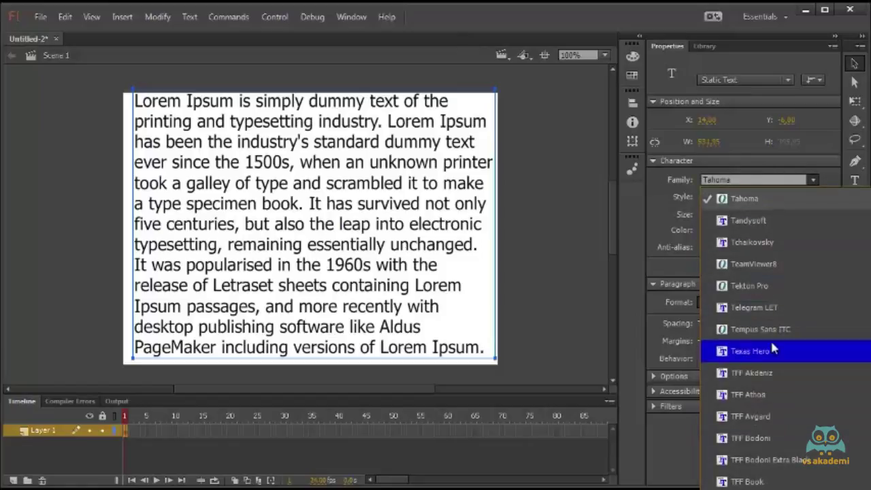
{"action": "scroll", "coordinate": [764, 299], "scroll_direction": "down", "scroll_amount": 3}
{"action": "left_click", "coordinate": [762, 298]}
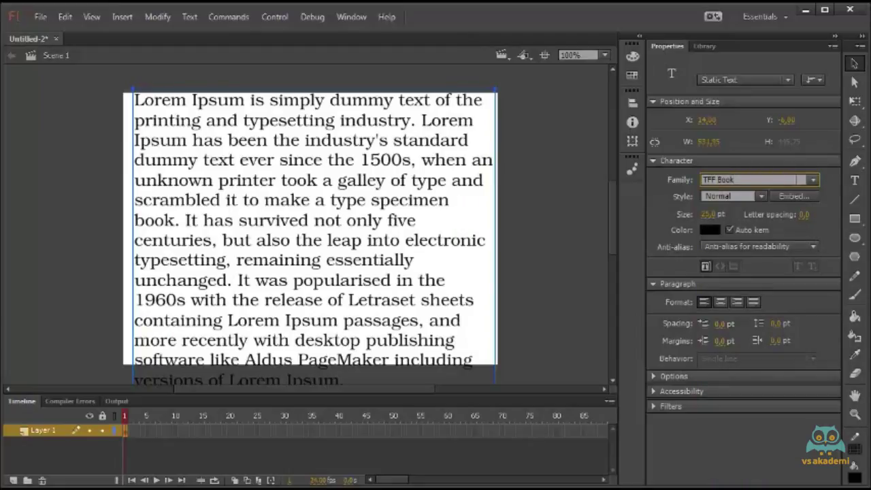
{"action": "key", "text": "Down"}
{"action": "key", "text": "Down"}
{"action": "key", "text": "Down"}
{"action": "key", "text": "Down"}
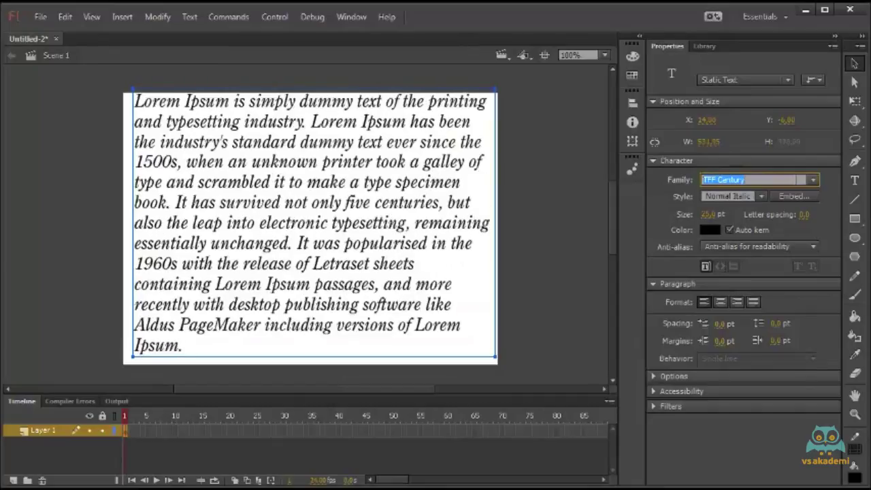
{"action": "key", "text": "Down"}
{"action": "key", "text": "Down"}
{"action": "key", "text": "Up"}
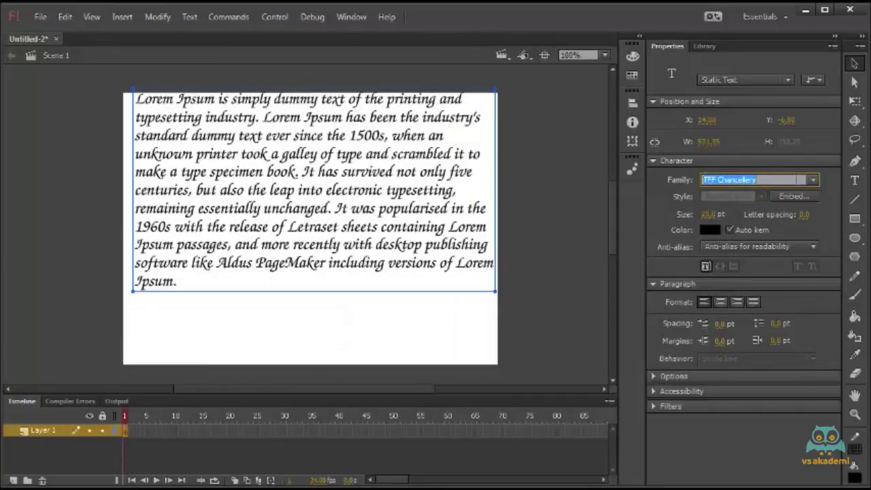
{"action": "key", "text": "Down"}
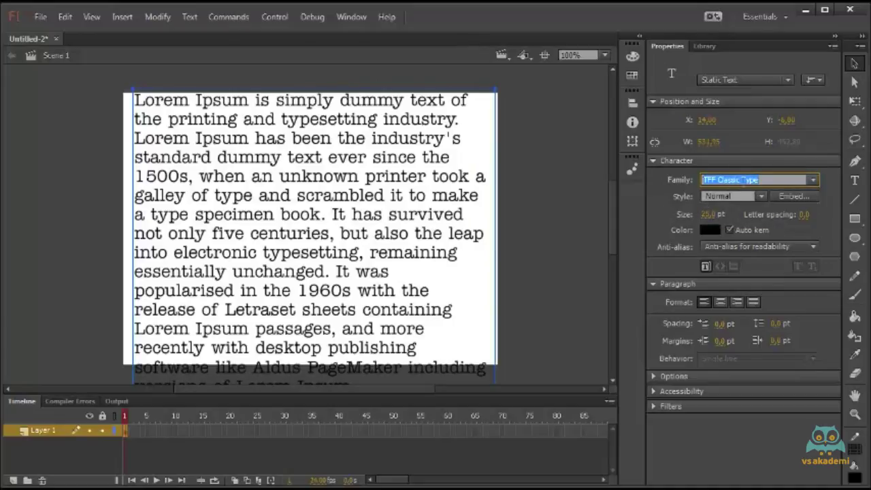
Step: Set the style of the TFF Classic Type text to Bold
{"action": "left_click", "coordinate": [756, 197]}
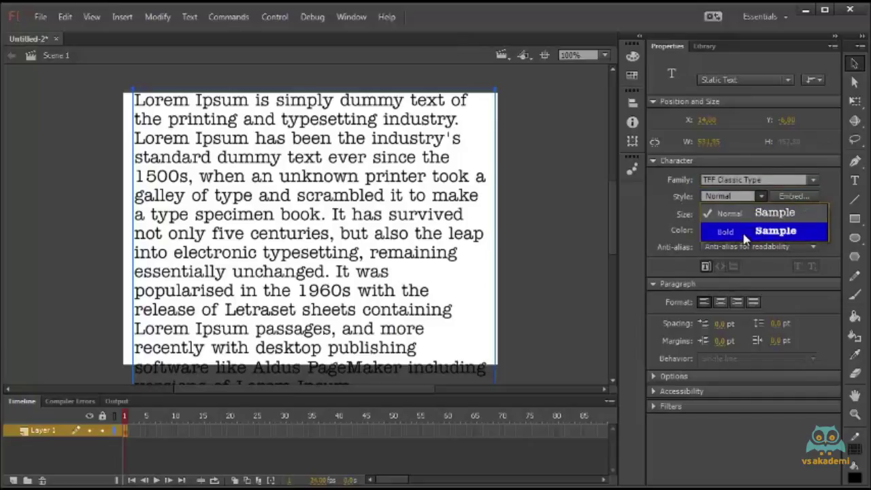
{"action": "left_click", "coordinate": [746, 234]}
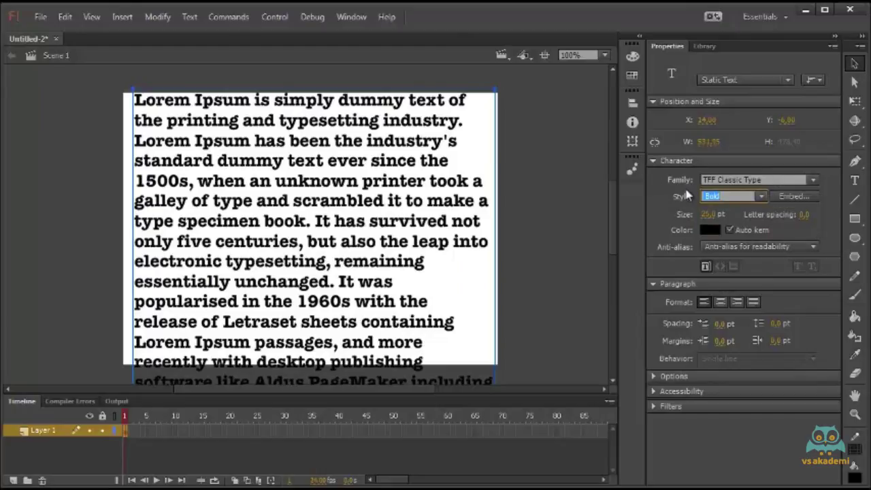
{"action": "left_click", "coordinate": [760, 197]}
{"action": "left_click", "coordinate": [760, 197]}
Step: Change the text's font family to TFF Ecouson and move the text block to about X 0, Y 13
{"action": "left_click", "coordinate": [769, 179]}
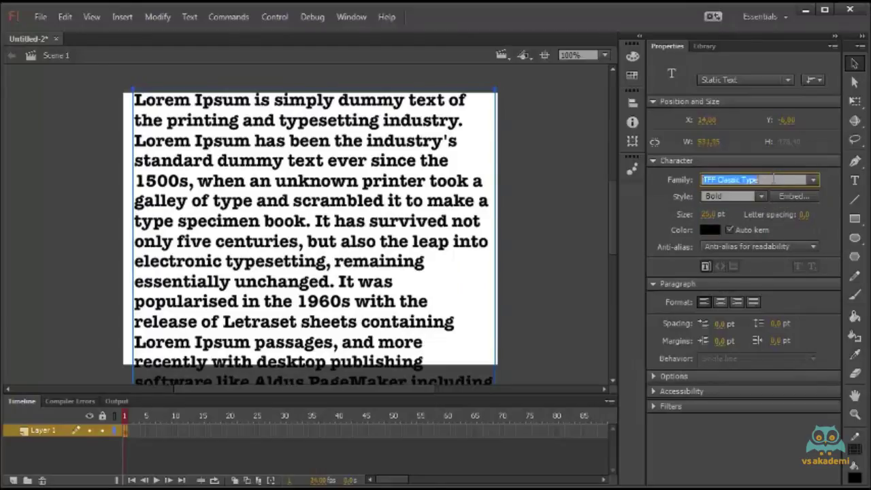
{"action": "key", "text": "Down"}
{"action": "left_click_drag", "start_coordinate": [465, 151], "coordinate": [455, 167]}
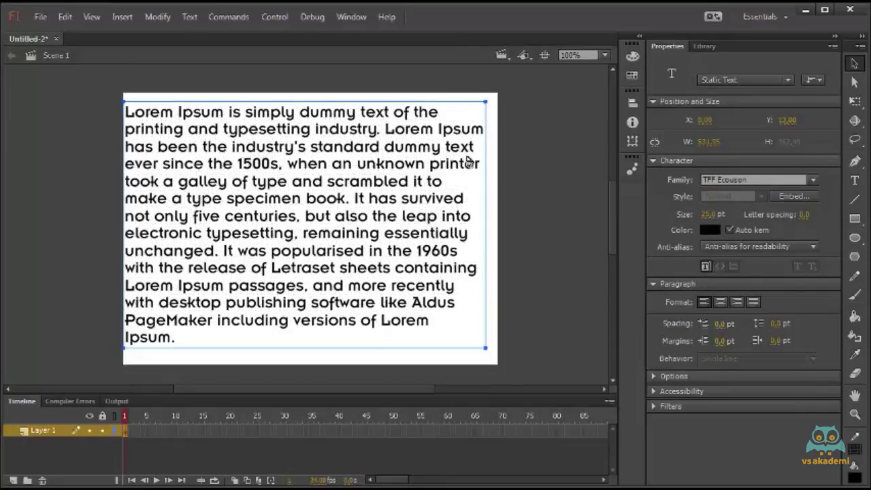
Step: Try a text size of 60 pt and reduce it to 23 pt
{"action": "left_click", "coordinate": [706, 215]}
{"action": "type", "text": "60"}
{"action": "key", "text": "Return"}
{"action": "left_click_drag", "start_coordinate": [727, 215], "coordinate": [709, 215]}
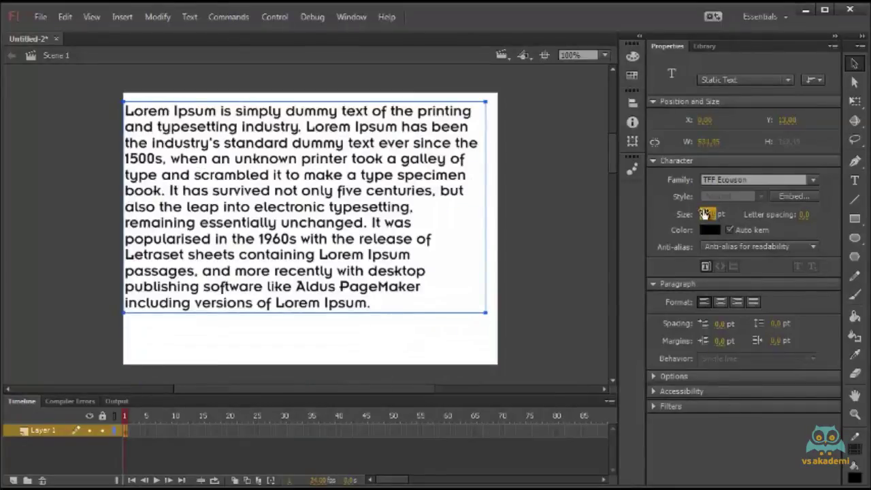
Step: Set the text size to 20 pt and the letter spacing to 2
{"action": "left_click", "coordinate": [706, 214]}
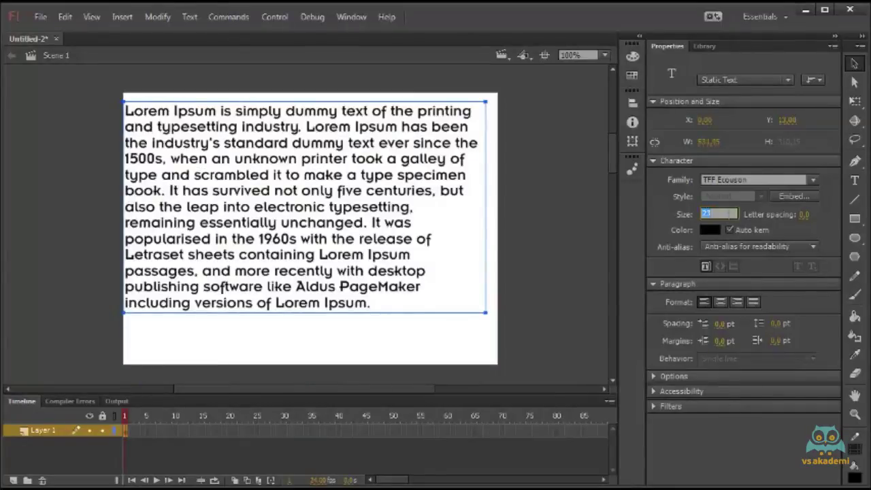
{"action": "type", "text": "20"}
{"action": "key", "text": "Return"}
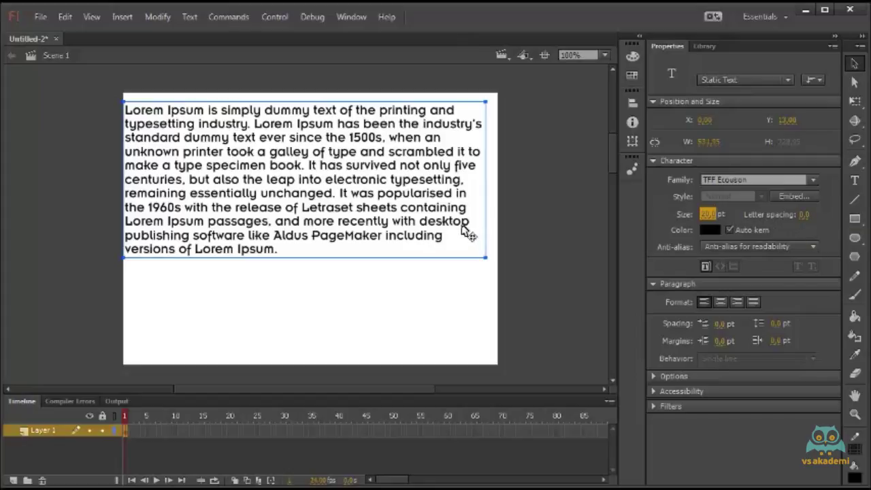
{"action": "left_click_drag", "start_coordinate": [804, 215], "coordinate": [805, 215]}
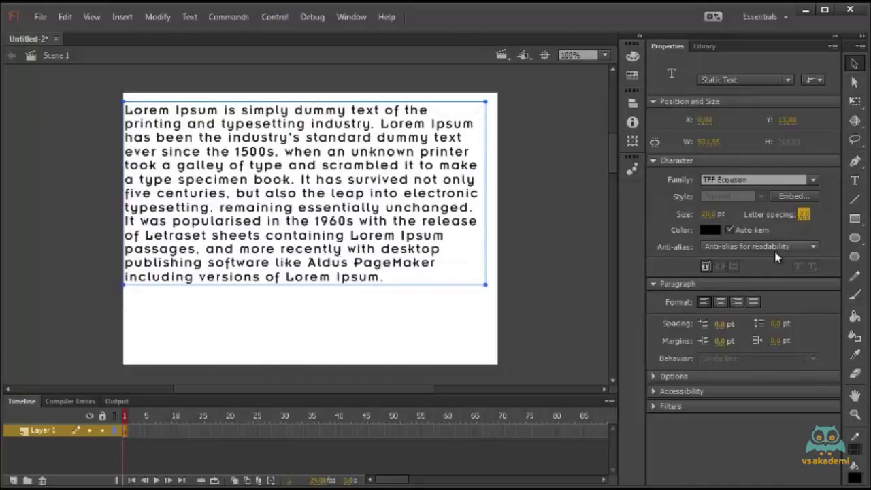
Step: Preview red and choose black as the text colour, and toggle Auto kern off and back on
{"action": "left_click", "coordinate": [710, 230]}
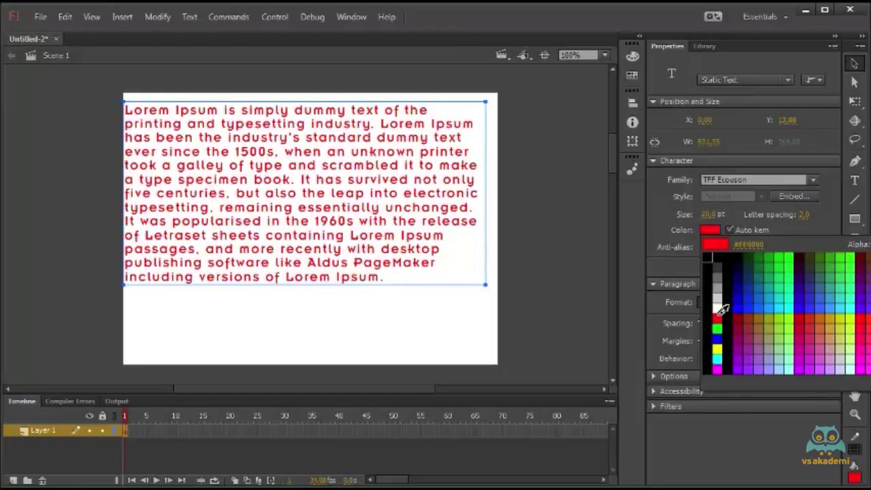
{"action": "left_click", "coordinate": [723, 253]}
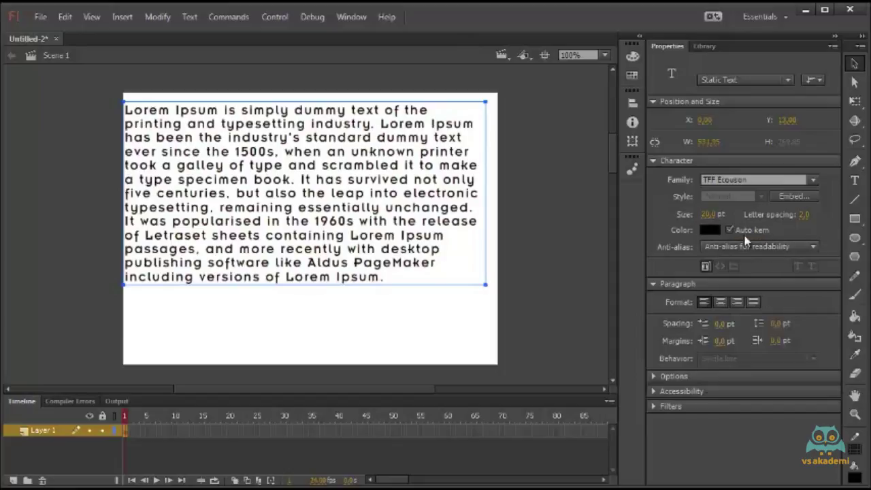
{"action": "left_click", "coordinate": [733, 235]}
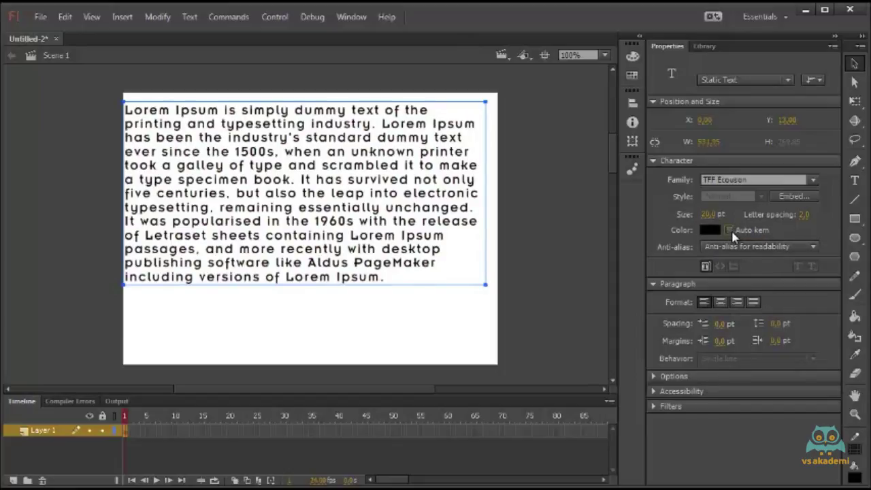
{"action": "left_click", "coordinate": [733, 234]}
{"action": "left_click", "coordinate": [733, 235]}
{"action": "left_click", "coordinate": [729, 230]}
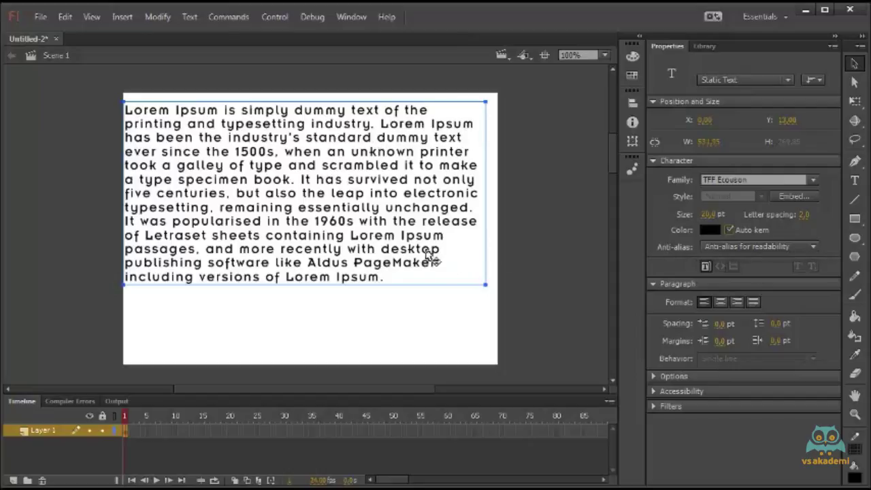
Step: Try the Use device fonts and Bitmap text [no anti-alias] anti-aliasing modes on the text
{"action": "left_click", "coordinate": [777, 246]}
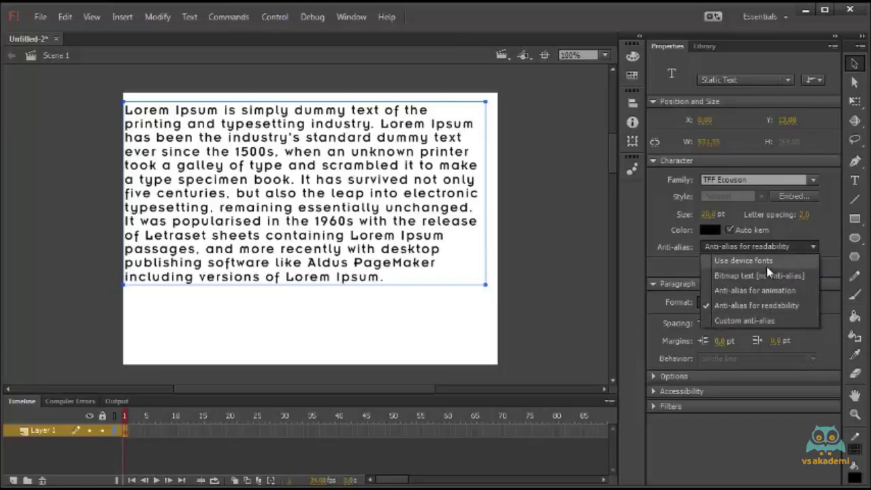
{"action": "left_click", "coordinate": [742, 261]}
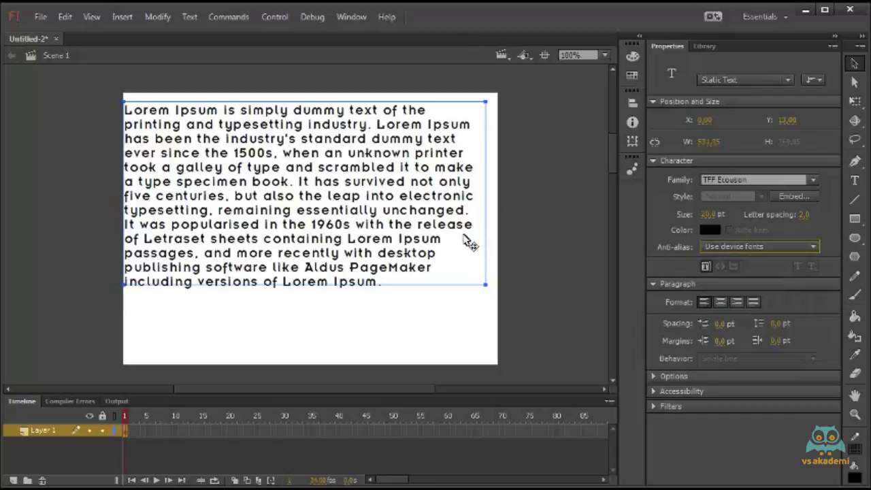
{"action": "left_click", "coordinate": [767, 249]}
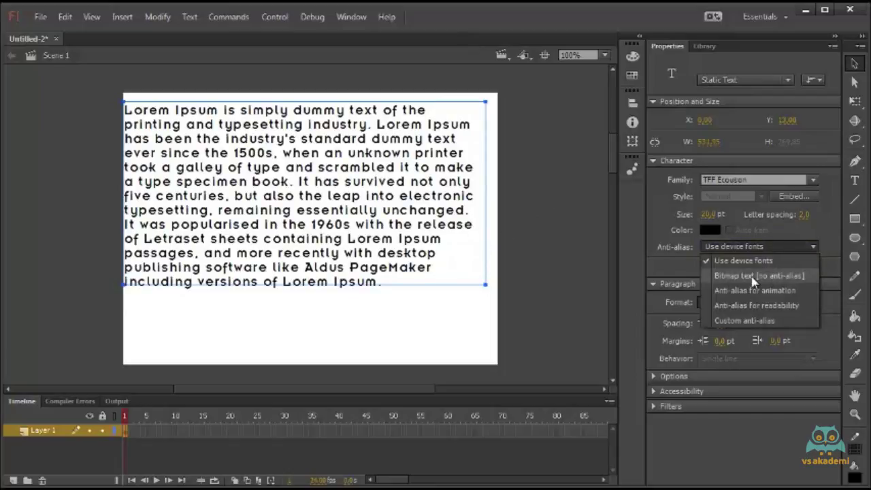
{"action": "left_click", "coordinate": [768, 277]}
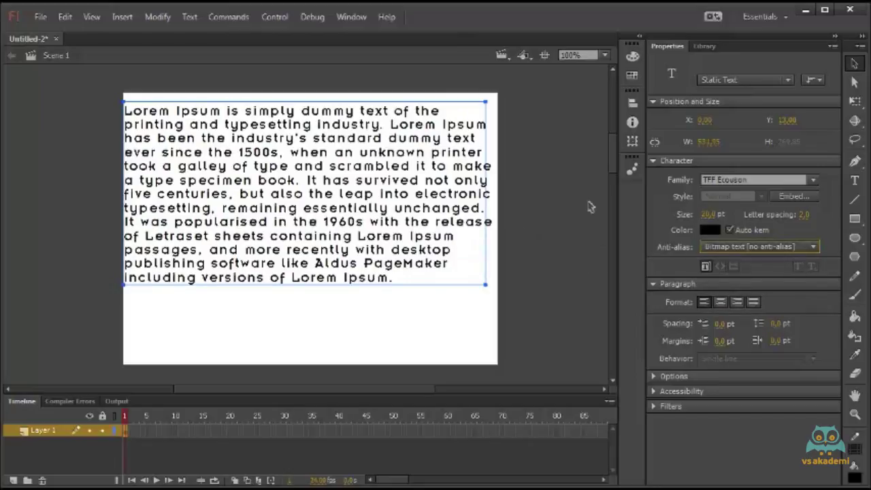
Step: Apply Anti-alias for animation to the text and switch it to Anti-alias for readability, comparing the letter edges
{"action": "left_click", "coordinate": [604, 54]}
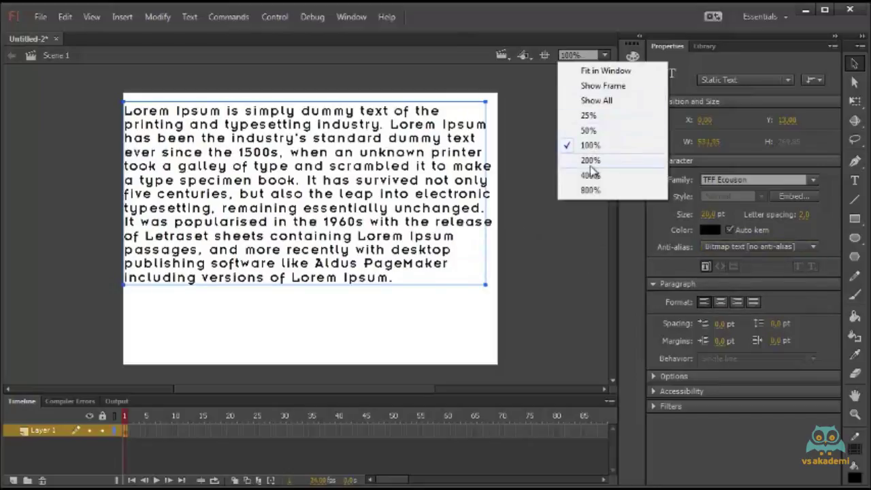
{"action": "left_click", "coordinate": [591, 163]}
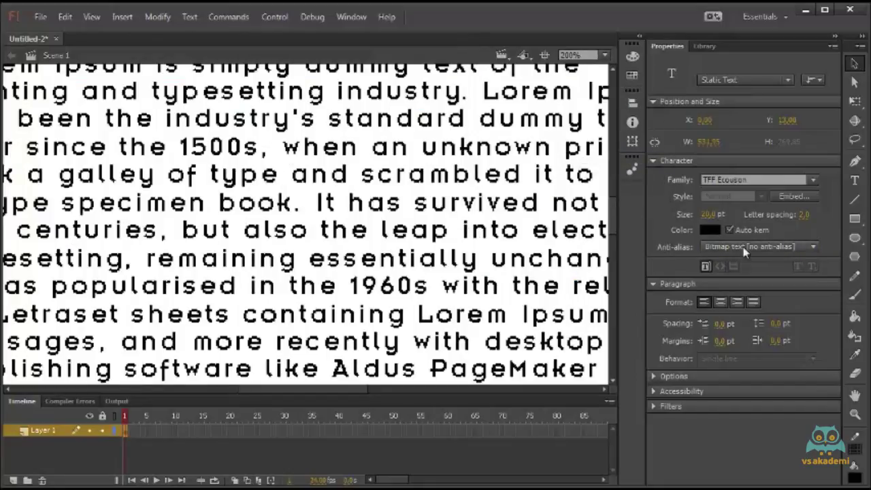
{"action": "left_click", "coordinate": [779, 248]}
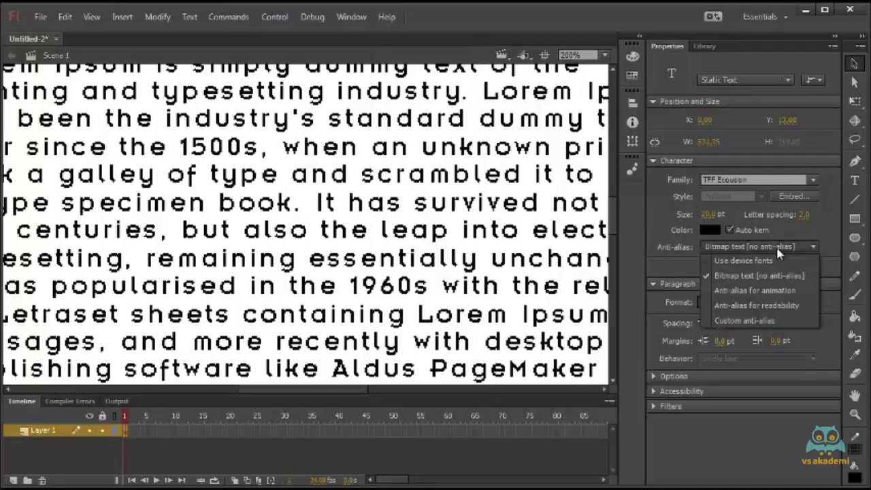
{"action": "left_click", "coordinate": [778, 290]}
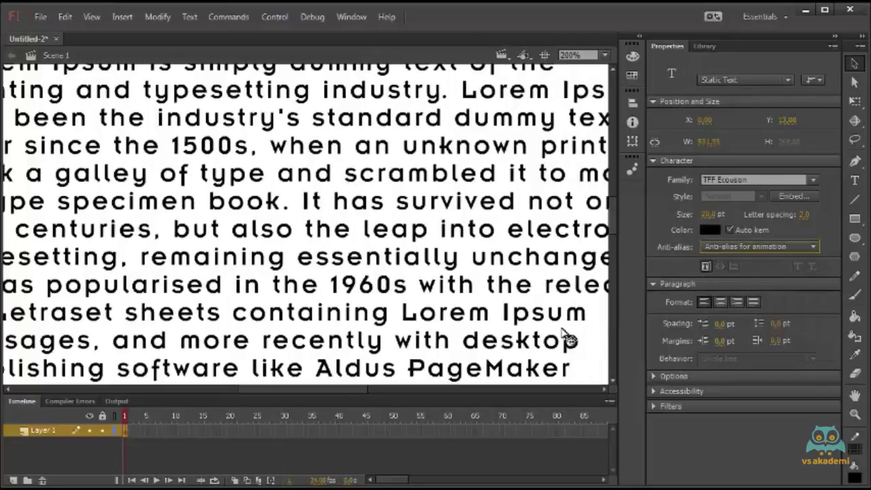
{"action": "left_click", "coordinate": [726, 247]}
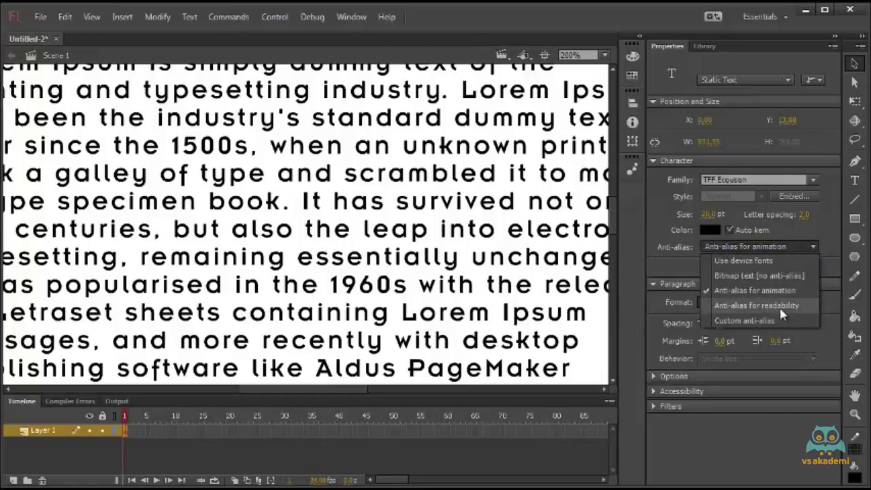
{"action": "left_click", "coordinate": [756, 306]}
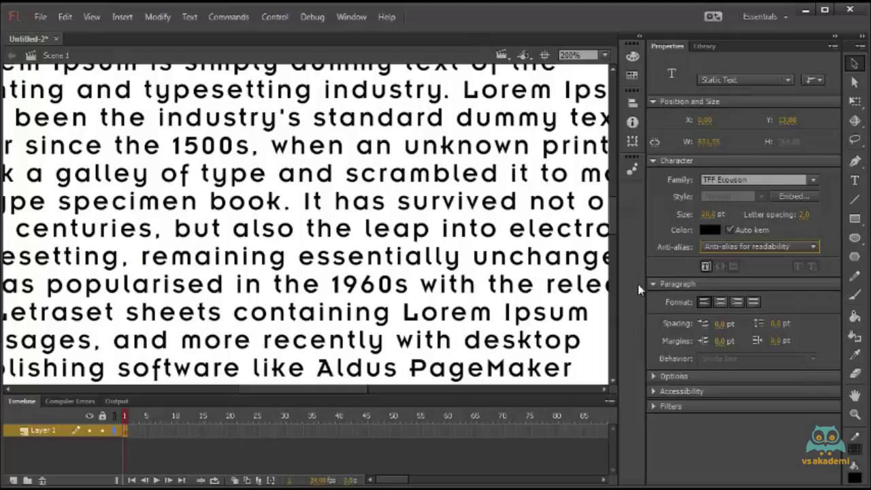
Step: Apply Custom anti-alias to the text block with a thickness of -40 and a raised sharpness
{"action": "left_click", "coordinate": [762, 249]}
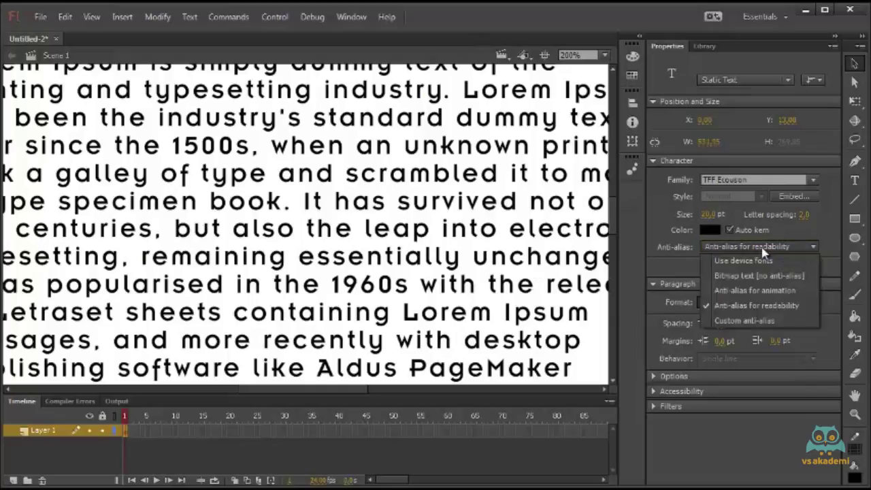
{"action": "left_click", "coordinate": [786, 326]}
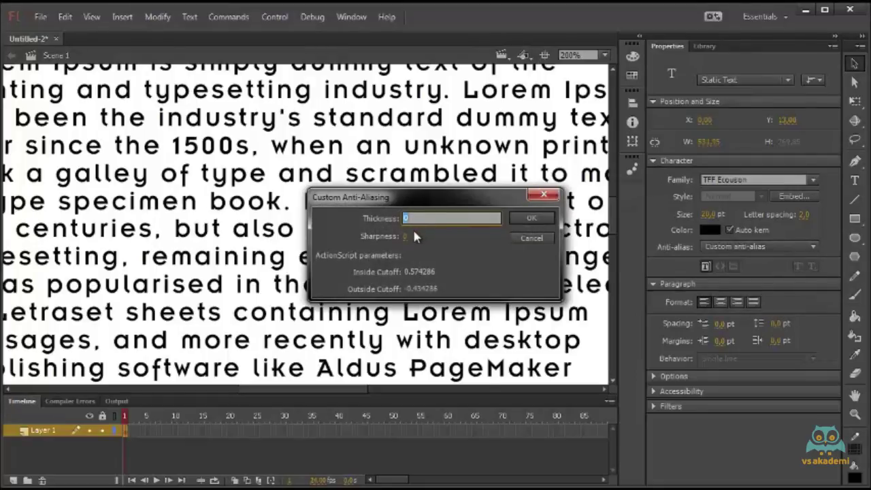
{"action": "left_click_drag", "start_coordinate": [406, 237], "coordinate": [429, 240]}
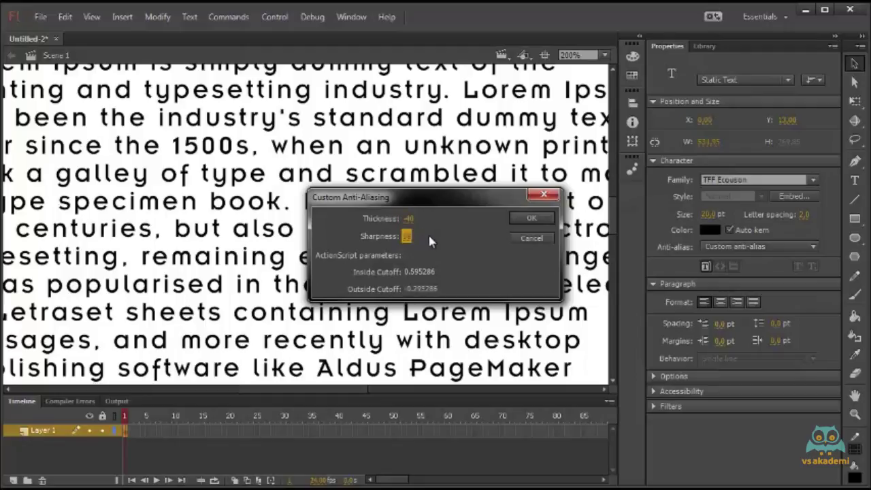
{"action": "left_click", "coordinate": [529, 218]}
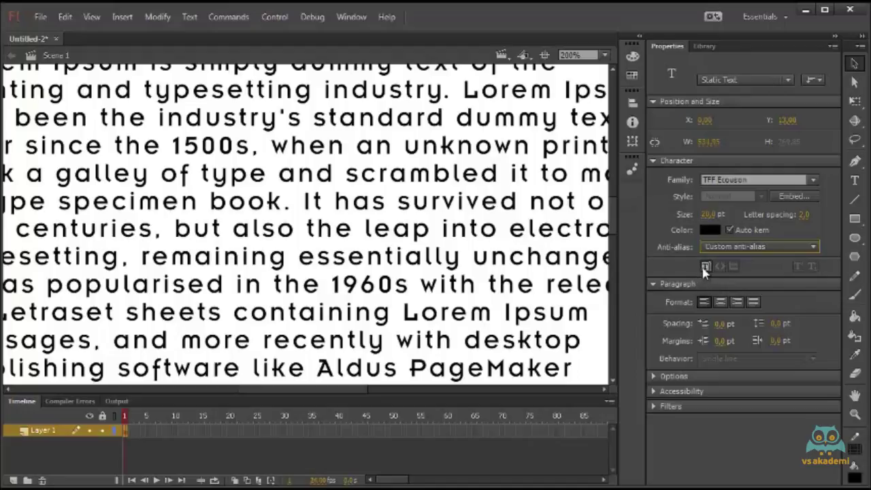
Step: Test the movie with the static text selectable, highlight part of the paragraph in the preview and close it
{"action": "left_click", "coordinate": [602, 55]}
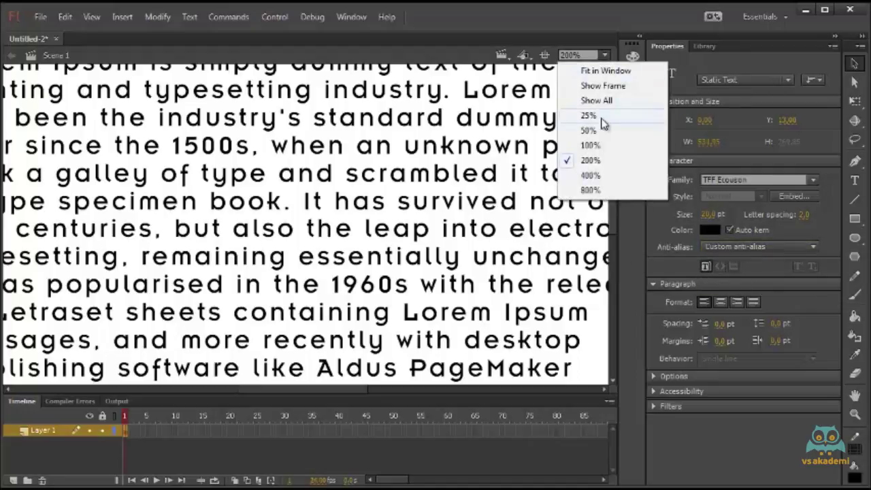
{"action": "left_click", "coordinate": [602, 146]}
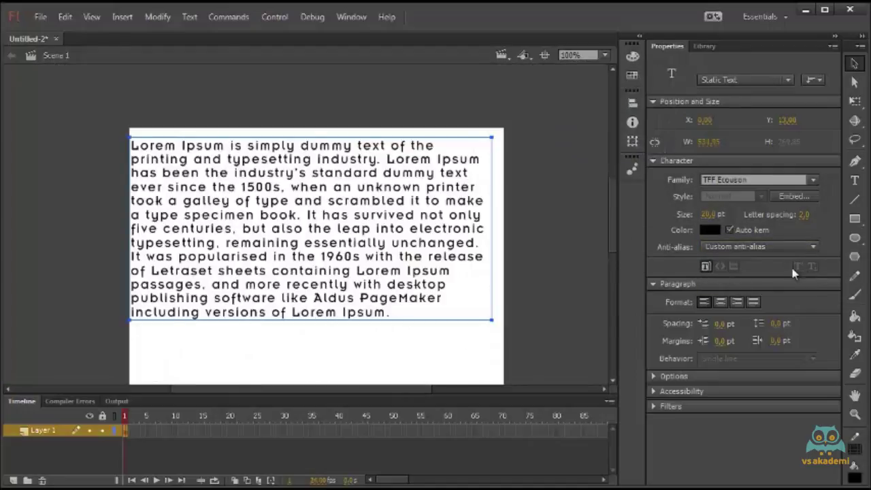
{"action": "left_click", "coordinate": [706, 268]}
{"action": "left_click", "coordinate": [528, 241]}
{"action": "left_click", "coordinate": [441, 216]}
{"action": "key", "text": "ctrl+Return"}
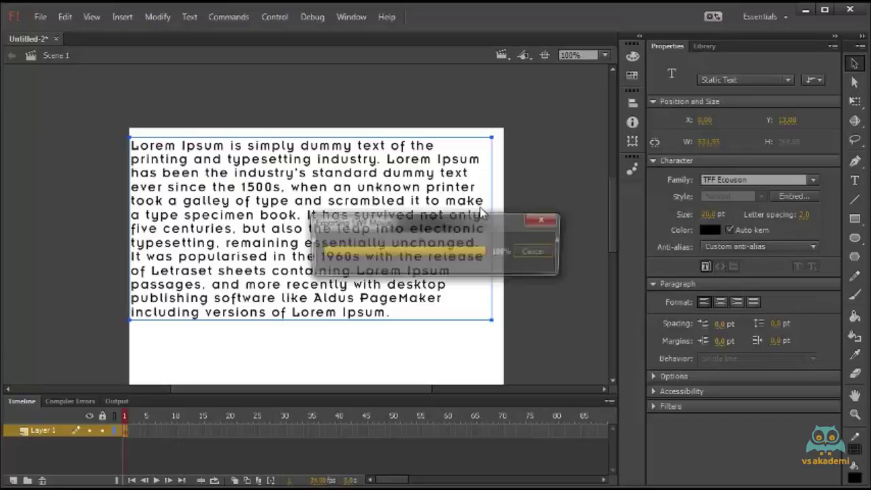
{"action": "left_click_drag", "start_coordinate": [334, 148], "coordinate": [387, 205]}
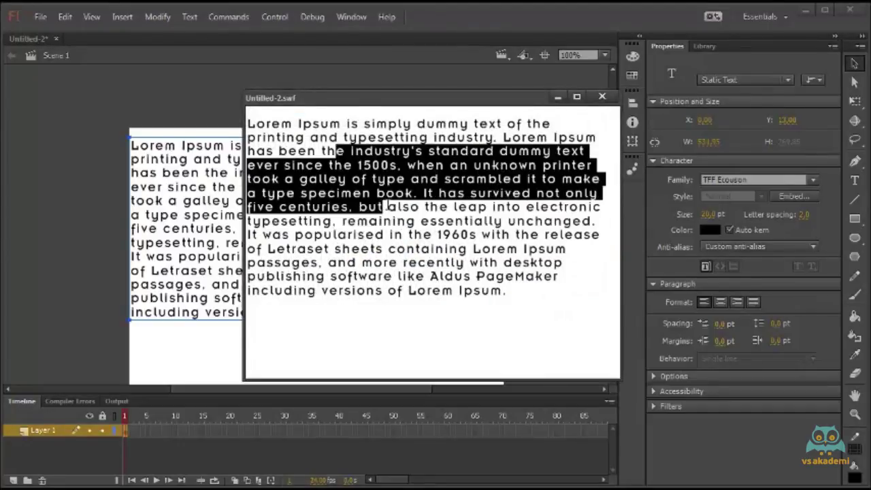
{"action": "left_click", "coordinate": [601, 97]}
Step: Turn off Selectable for the static text and test the movie again
{"action": "left_click", "coordinate": [706, 268]}
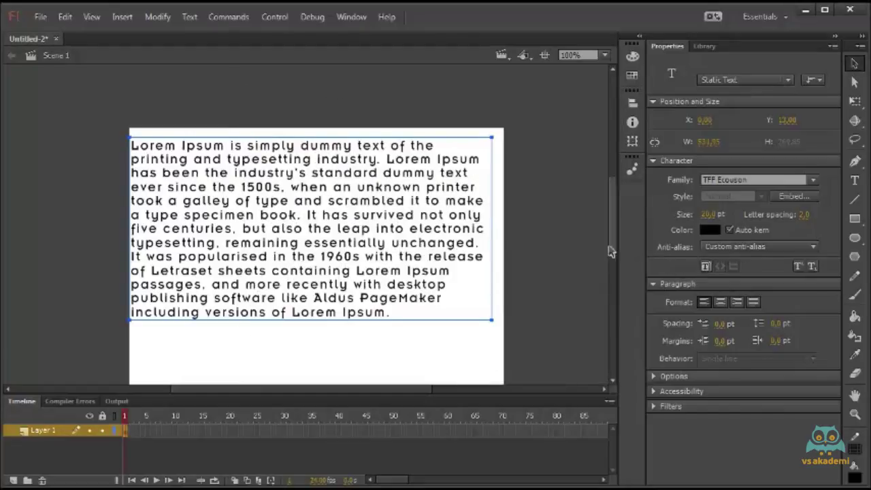
{"action": "key", "text": "ctrl+Return"}
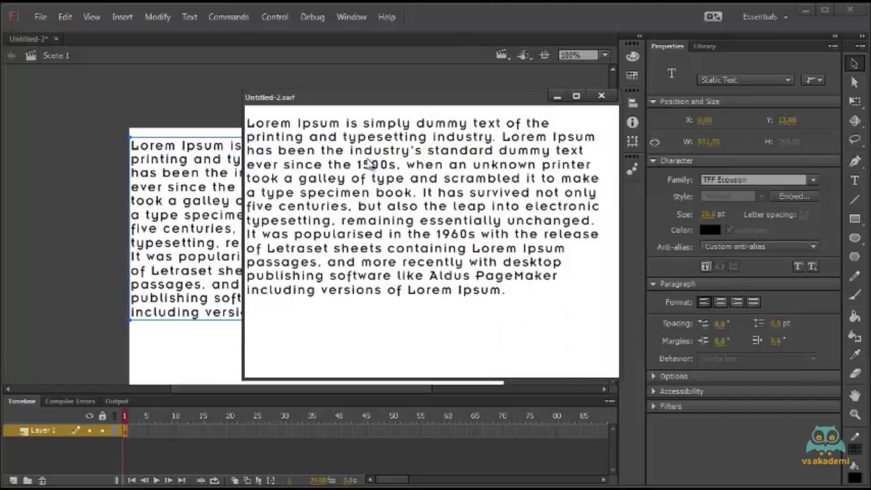
{"action": "left_click", "coordinate": [601, 98]}
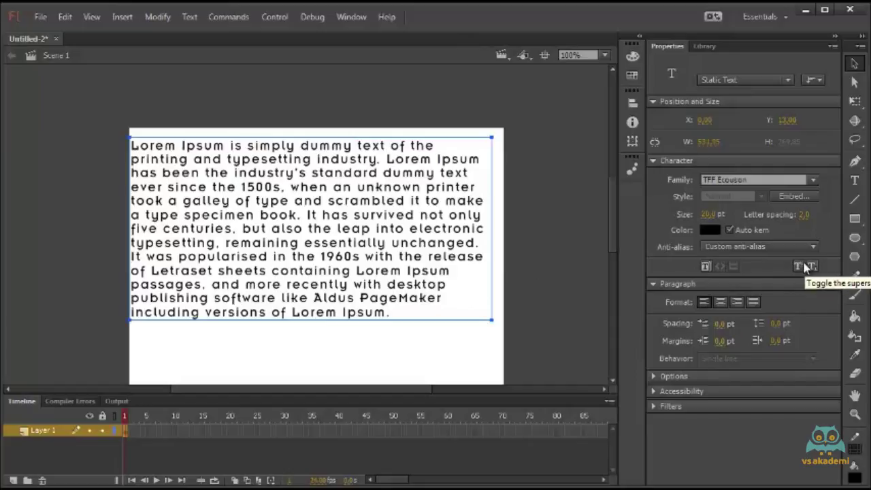
Step: Try superscript and subscript on "Maker" in the word PageMaker and return it to normal position
{"action": "double_click", "coordinate": [442, 299]}
{"action": "left_click_drag", "start_coordinate": [441, 300], "coordinate": [403, 300]}
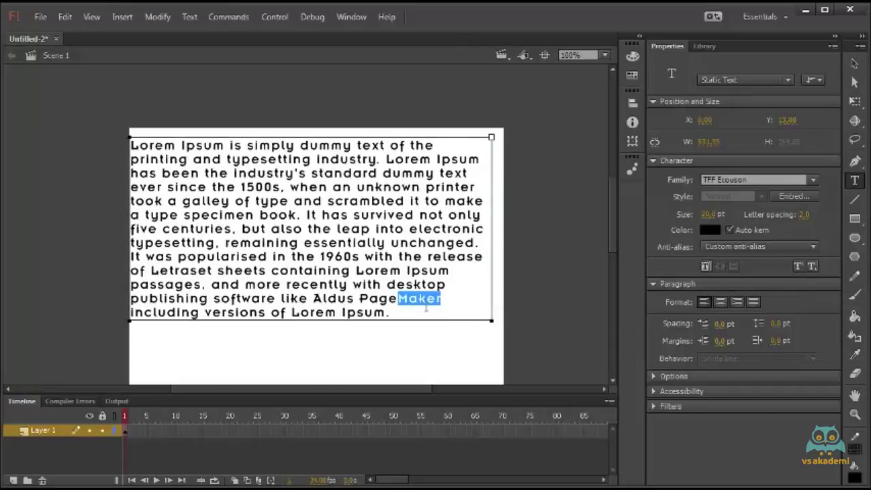
{"action": "left_click", "coordinate": [799, 268]}
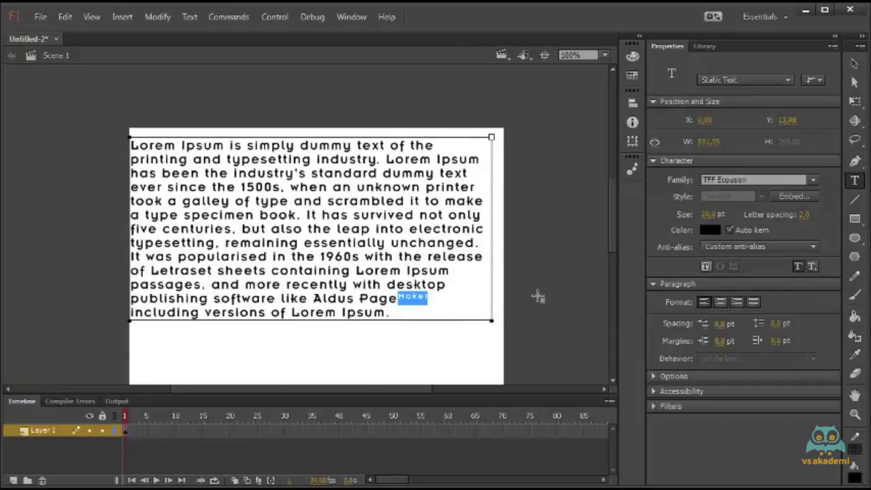
{"action": "left_click", "coordinate": [812, 267]}
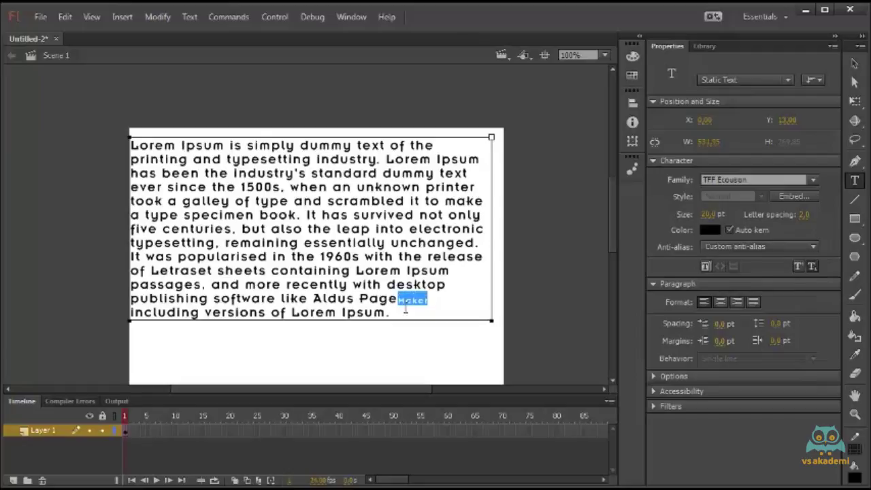
{"action": "left_click", "coordinate": [816, 266]}
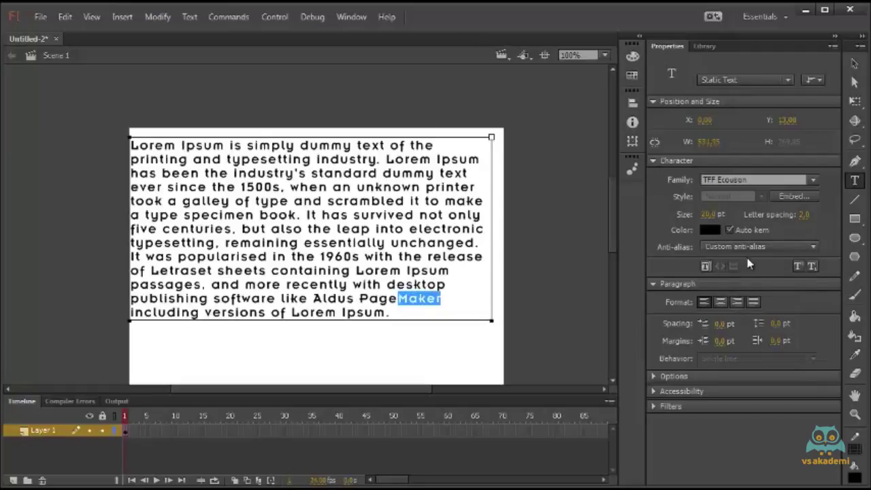
Step: Change the Lorem Ipsum block's text type to Dynamic Text and enable Render text as HTML
{"action": "left_click", "coordinate": [855, 63]}
{"action": "left_click", "coordinate": [745, 79]}
{"action": "left_click", "coordinate": [745, 105]}
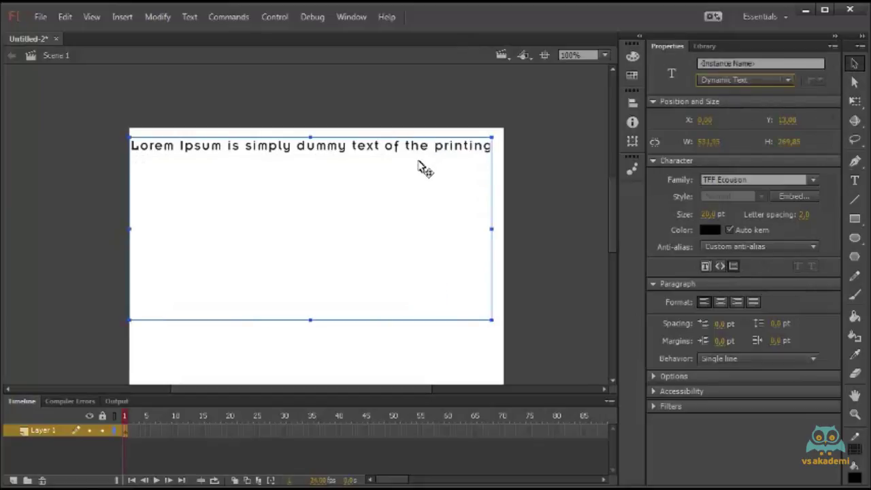
{"action": "left_click", "coordinate": [718, 267]}
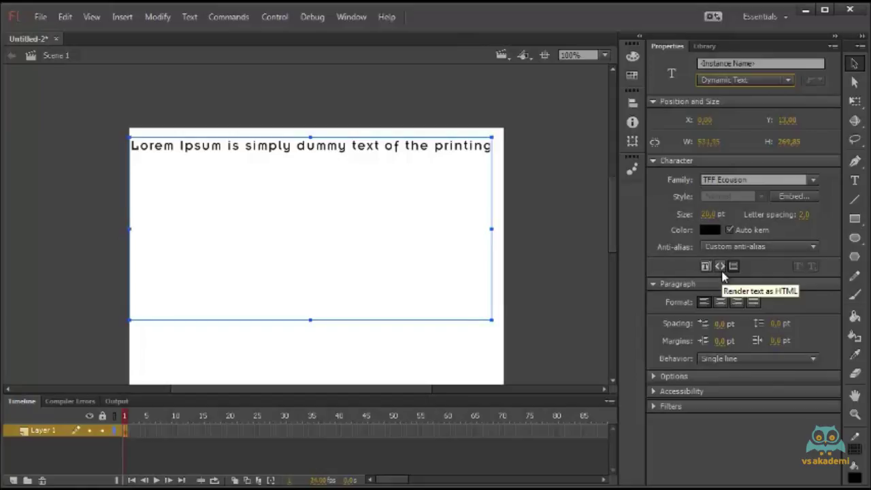
Step: Try replacing the paragraph with the HTML sample "<b>merhaba</b>" and restore the Lorem Ipsum text
{"action": "key", "text": "t"}
{"action": "left_click", "coordinate": [420, 265]}
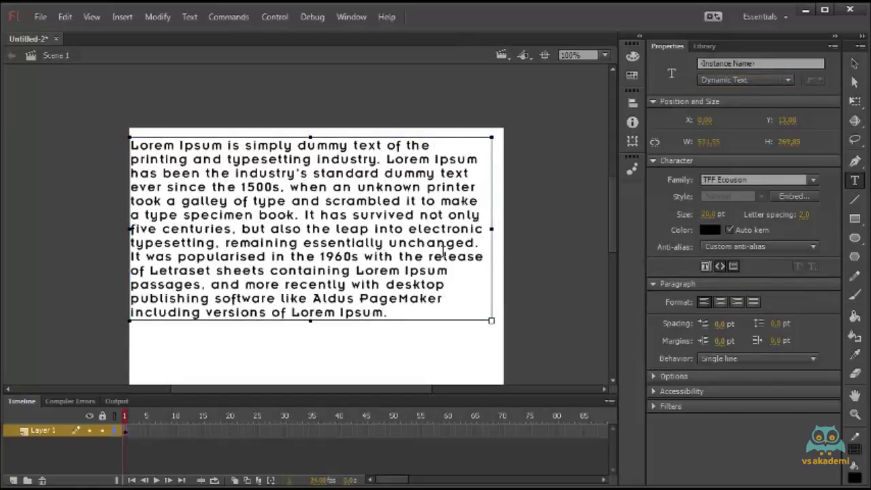
{"action": "key", "text": "ctrl+a"}
{"action": "type", "text": "<b"}
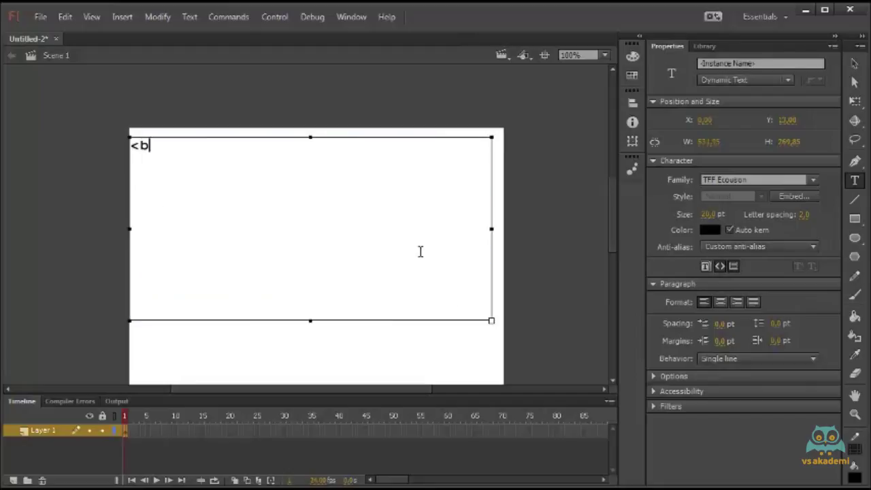
{"action": "type", "text": ">merhaba"}
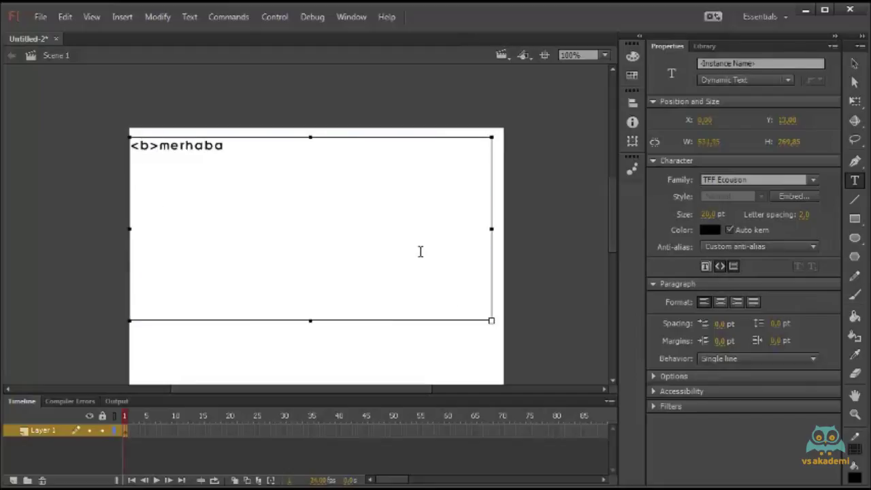
{"action": "type", "text": "</b>"}
{"action": "left_click", "coordinate": [855, 64]}
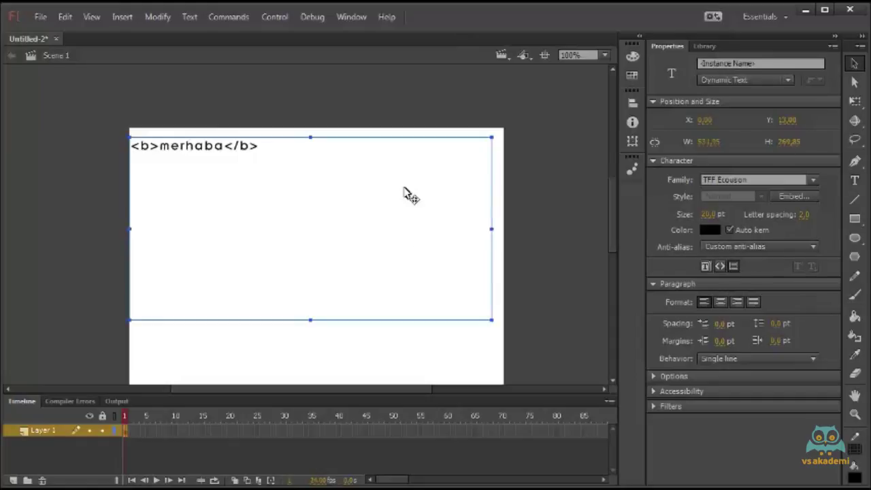
{"action": "left_click", "coordinate": [723, 266]}
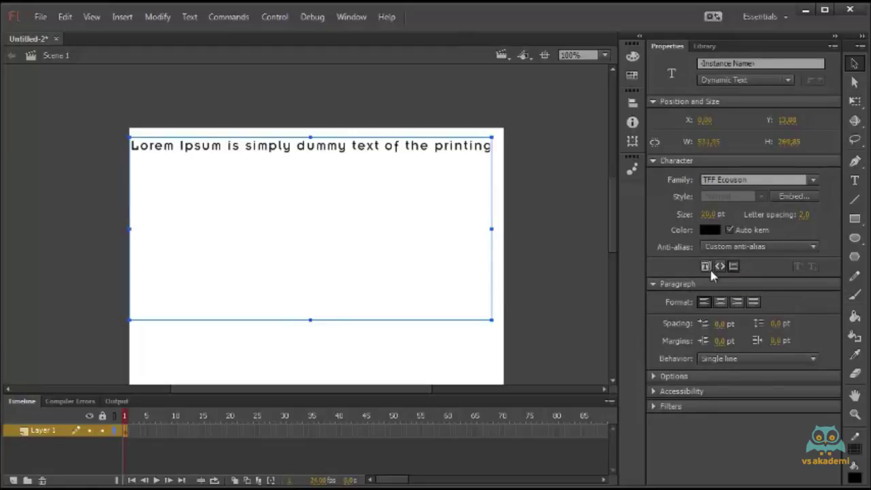
Step: Deselect the dynamic text field, test the movie and close the preview
{"action": "left_click", "coordinate": [534, 238]}
{"action": "left_click", "coordinate": [485, 227]}
{"action": "left_click", "coordinate": [521, 260]}
{"action": "left_click", "coordinate": [472, 262]}
{"action": "left_click", "coordinate": [532, 239]}
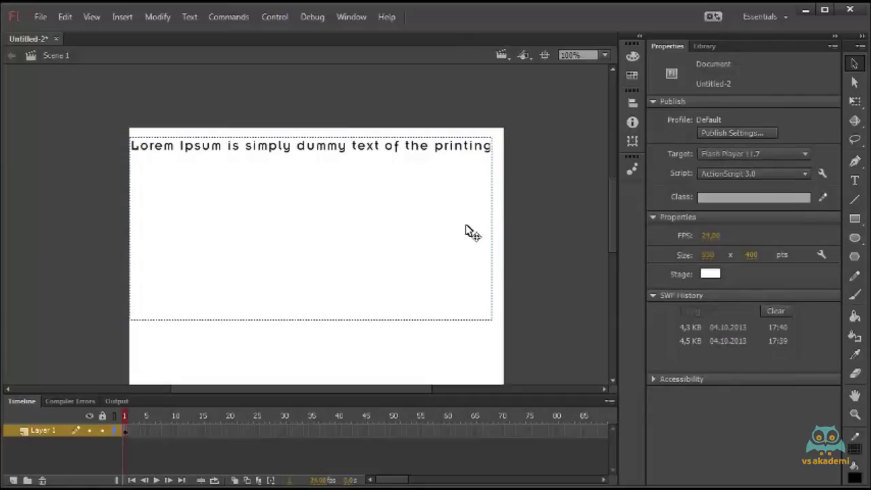
{"action": "key", "text": "ctrl+Return"}
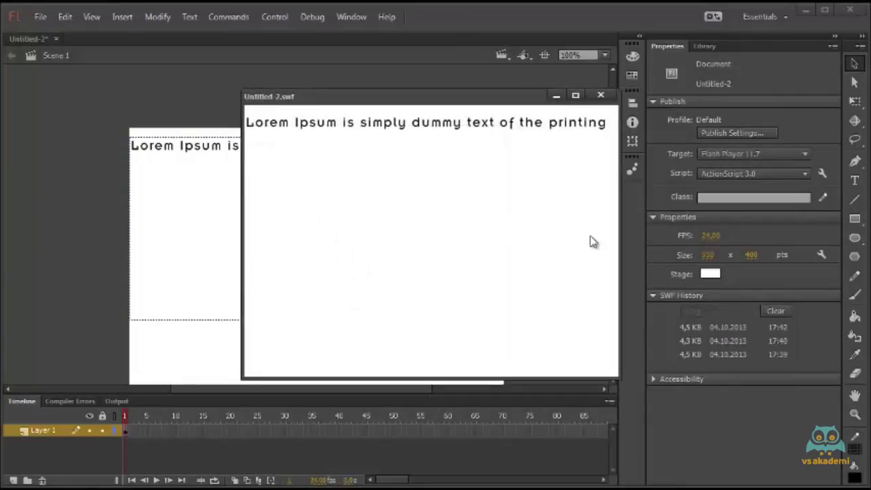
{"action": "key", "text": "ctrl+w"}
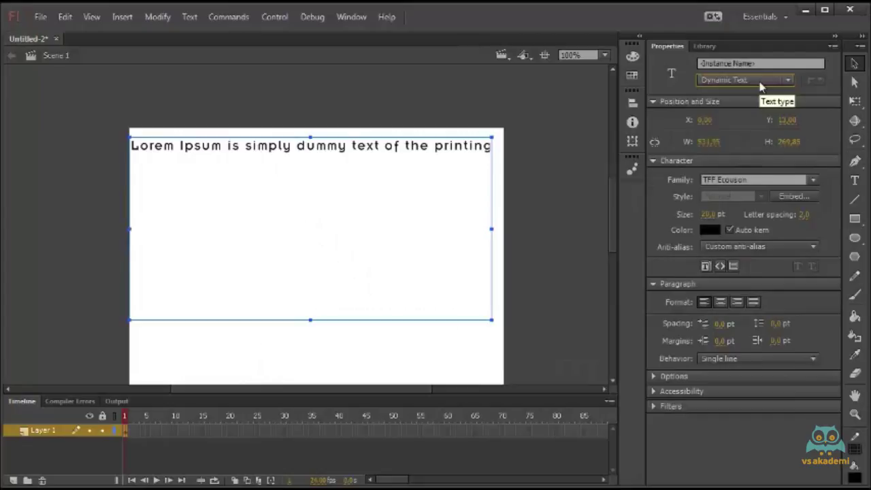
Step: Change the Lorem Ipsum block's text type to Input Text
{"action": "left_click", "coordinate": [761, 81]}
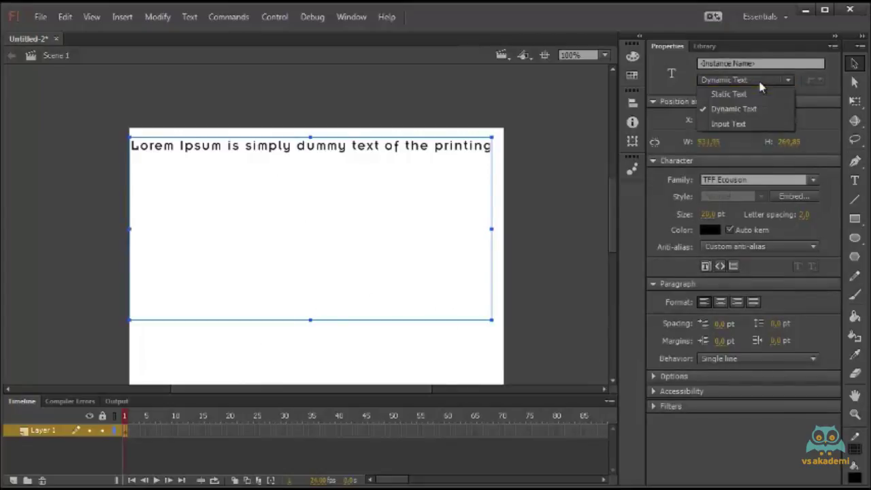
{"action": "left_click", "coordinate": [759, 125]}
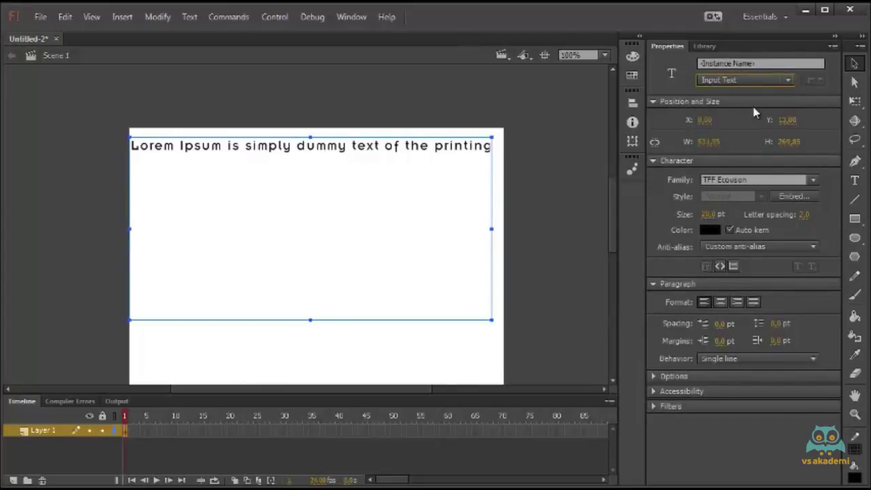